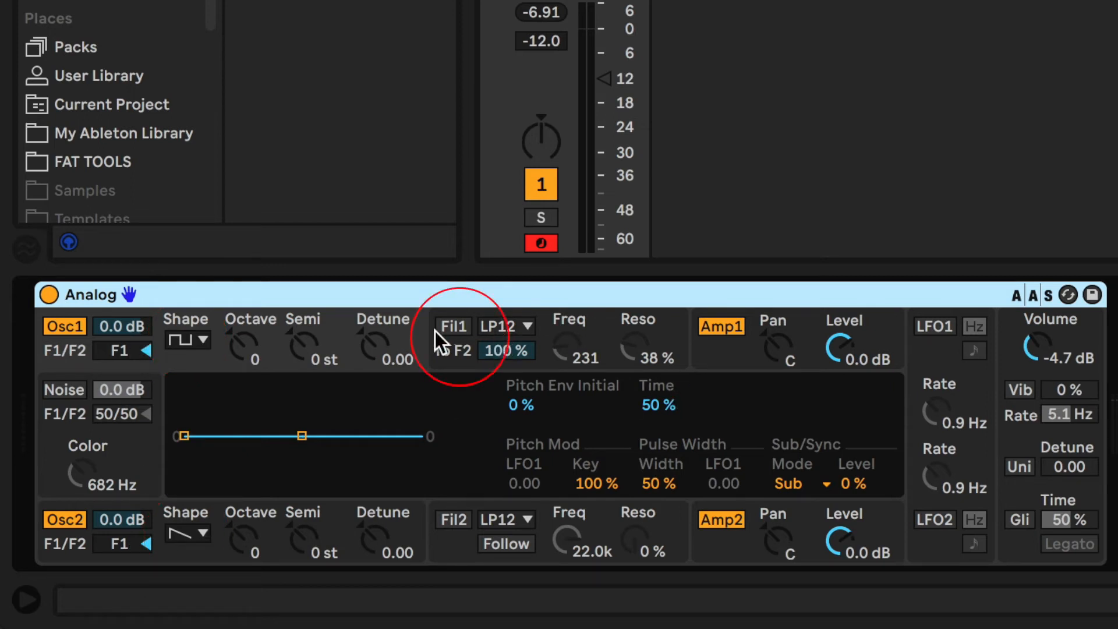
# - Examine the settings of filter 1, oscillator 1 and both amplifiers in the Analog instrument
pyautogui.click(453, 326)
pyautogui.click(453, 326)
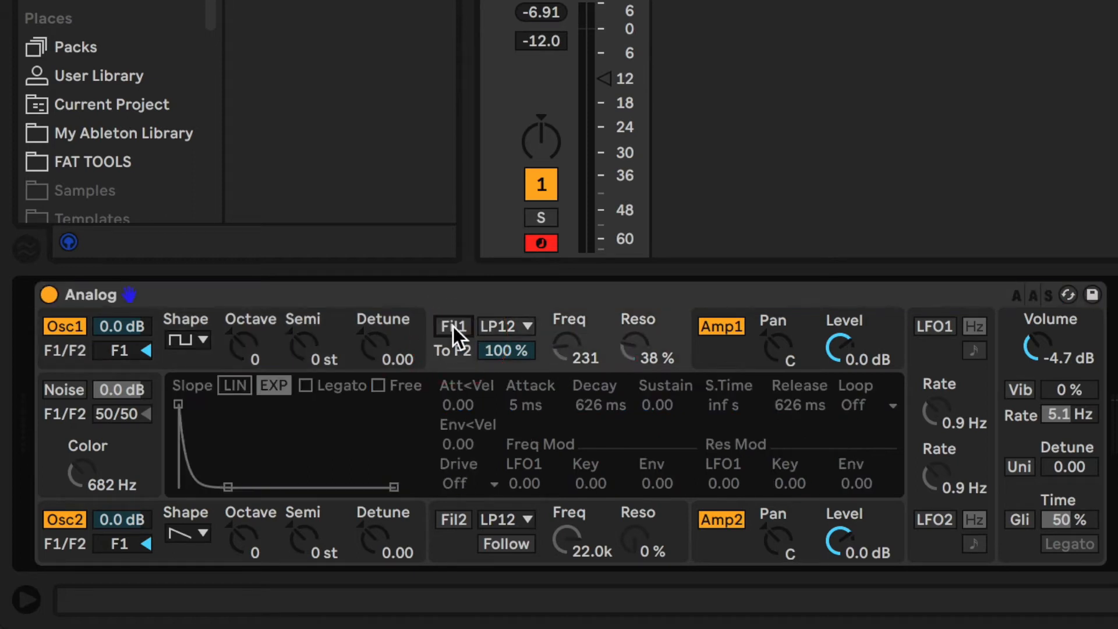
pyautogui.click(191, 326)
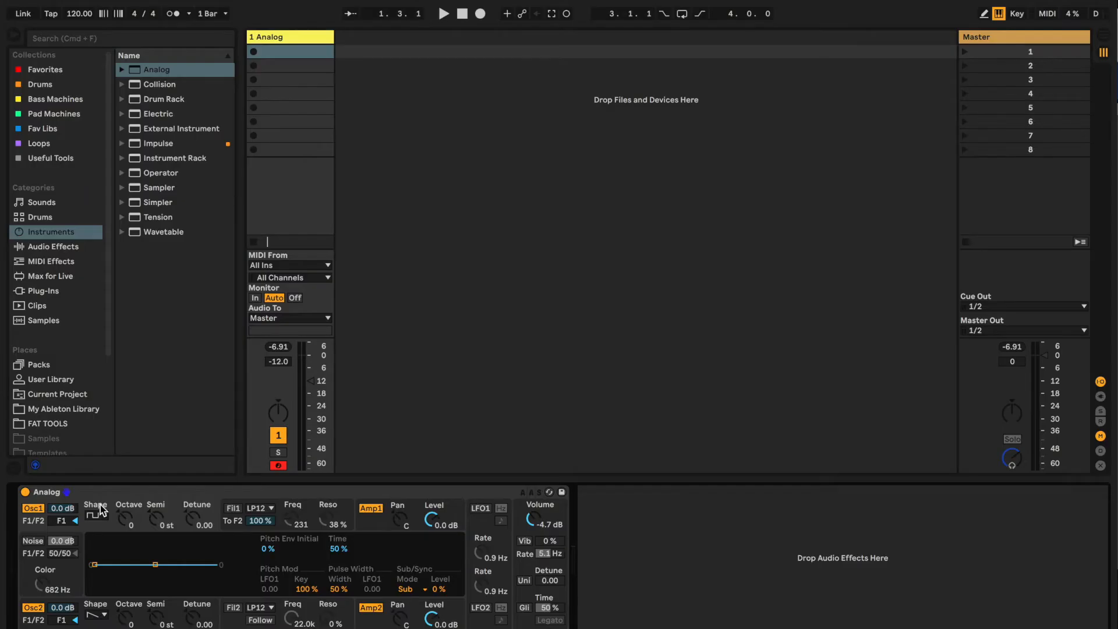
pyautogui.click(372, 509)
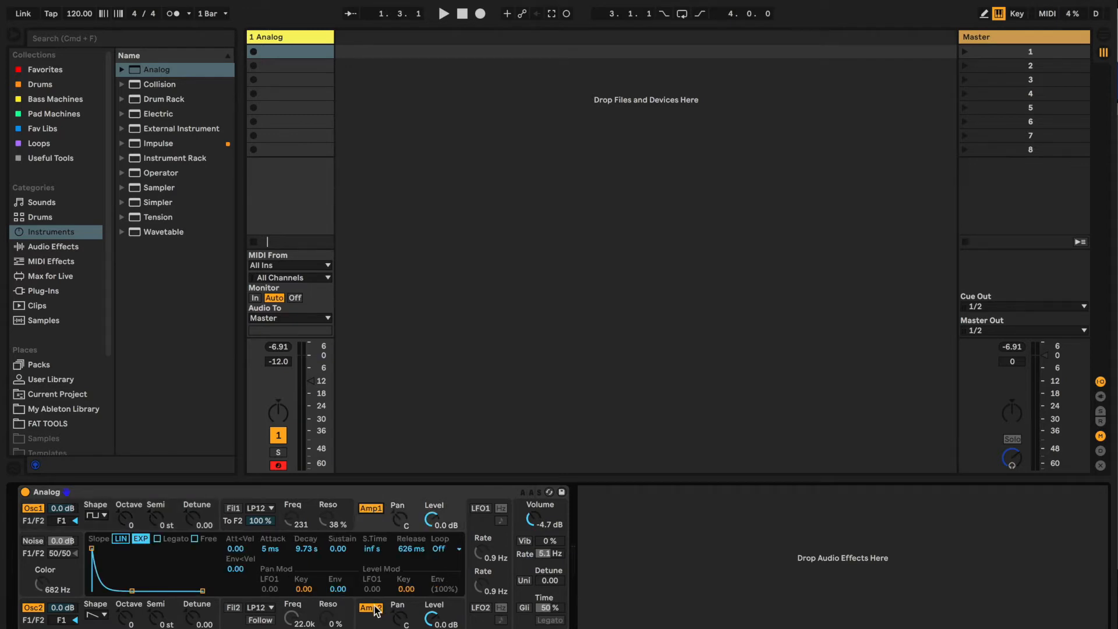
pyautogui.click(372, 608)
pyautogui.click(370, 509)
pyautogui.click(113, 530)
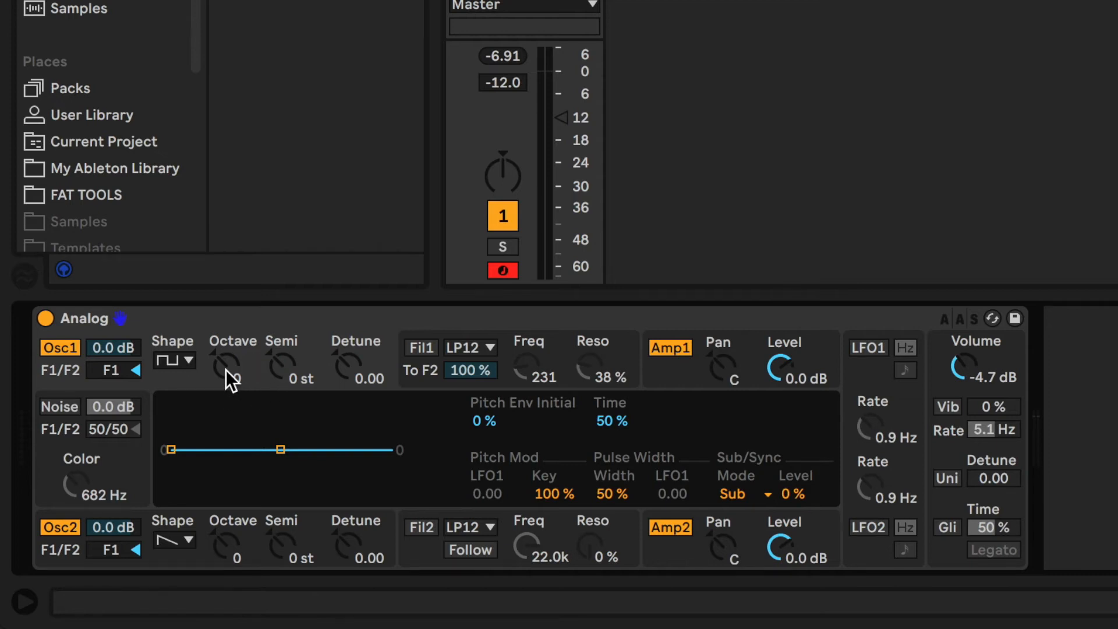
# - Audition oscillator 1 at higher octaves, stepping up through 1 and 2, and return its octave to 0
pyautogui.click(290, 367)
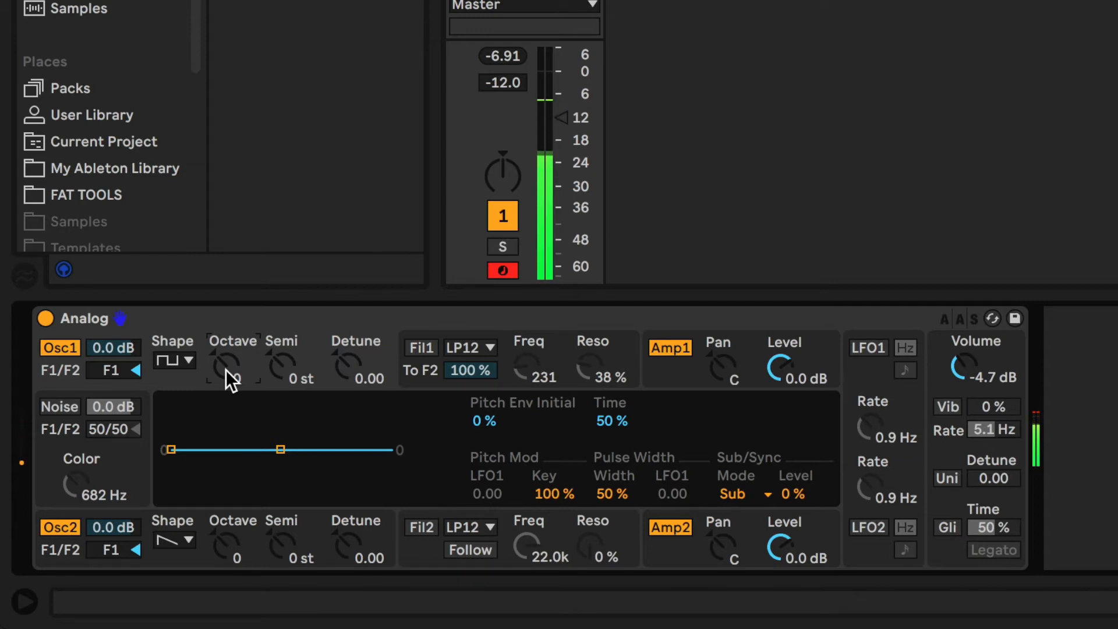
pyautogui.press('Up')
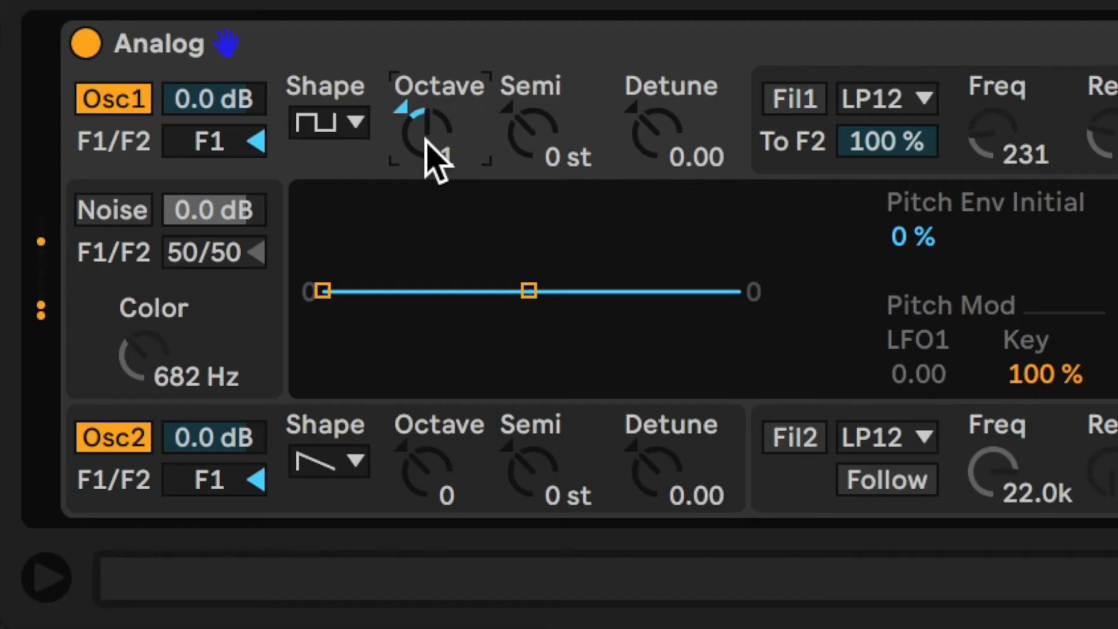
pyautogui.press('Up')
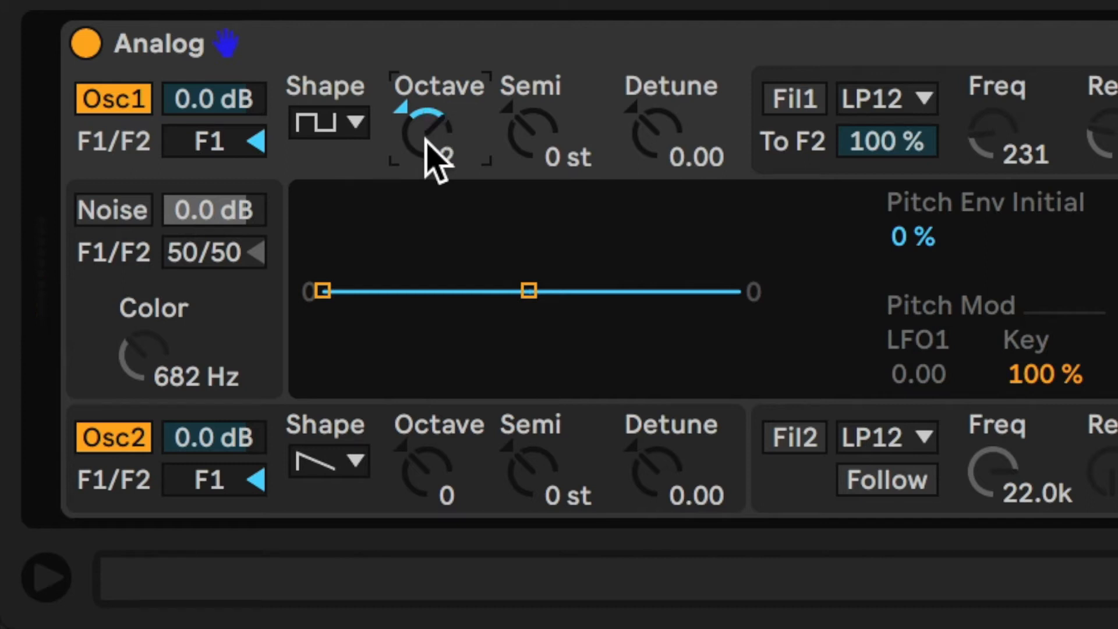
pyautogui.press('Up')
pyautogui.press('Down')
pyautogui.press('Down')
pyautogui.press('Down')
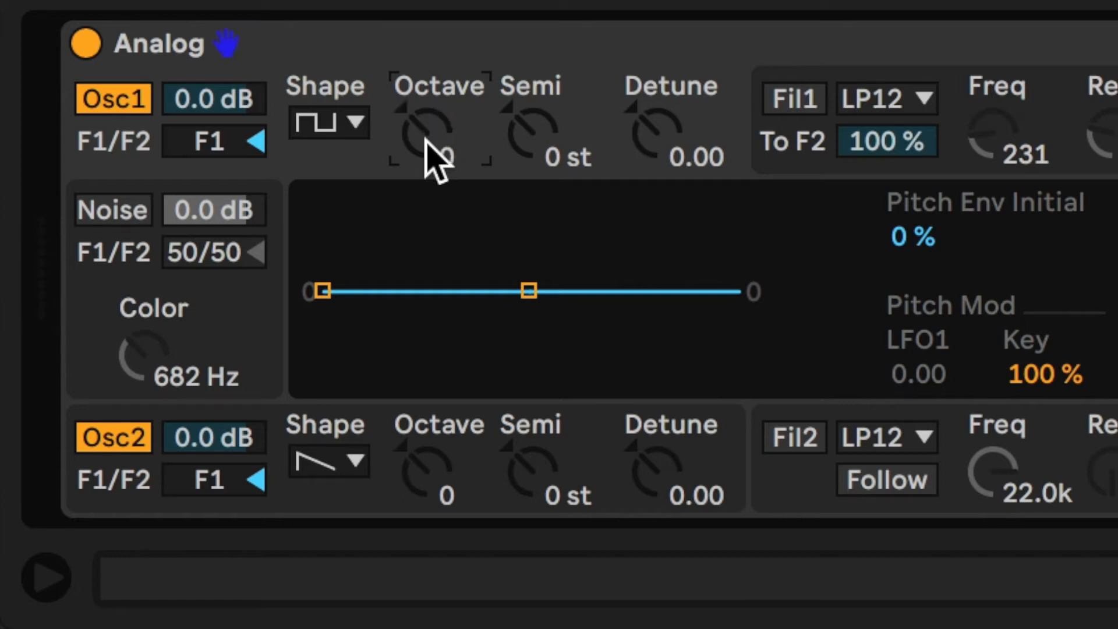
# - Audition oscillator 1 at lower octaves, stepping down through -2, and bring its octave back to 0
pyautogui.press('Up')
pyautogui.press('Up')
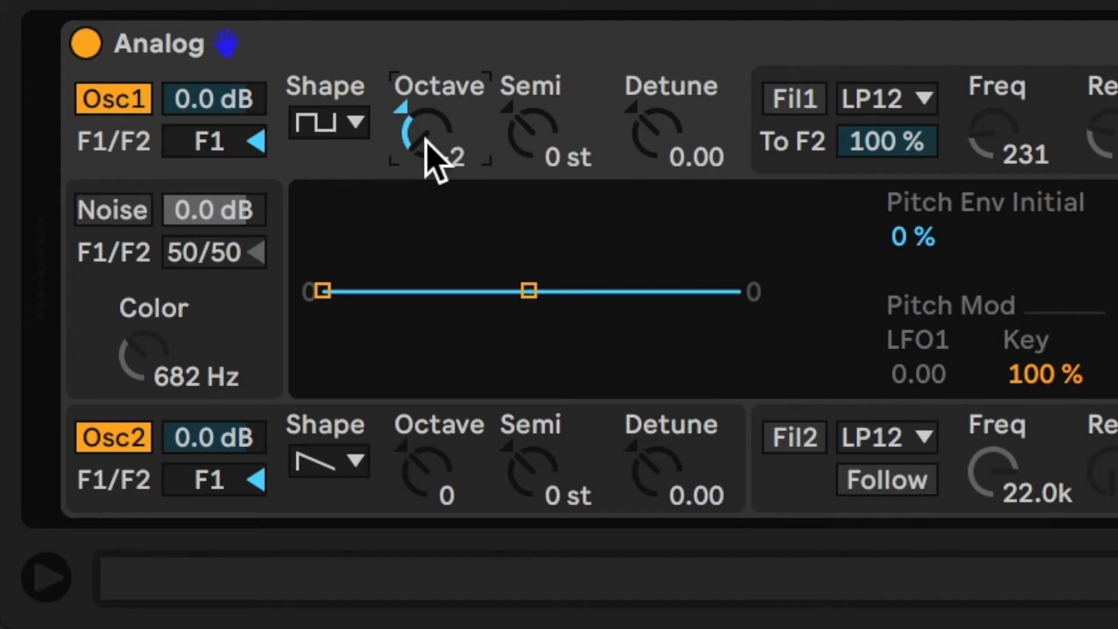
pyautogui.press('Up')
pyautogui.press('Down')
pyautogui.press('Down')
pyautogui.press('Down')
# - Set the semitone tuning to 12 st on oscillator 1 and -12 st on oscillator 2
pyautogui.click(293, 369)
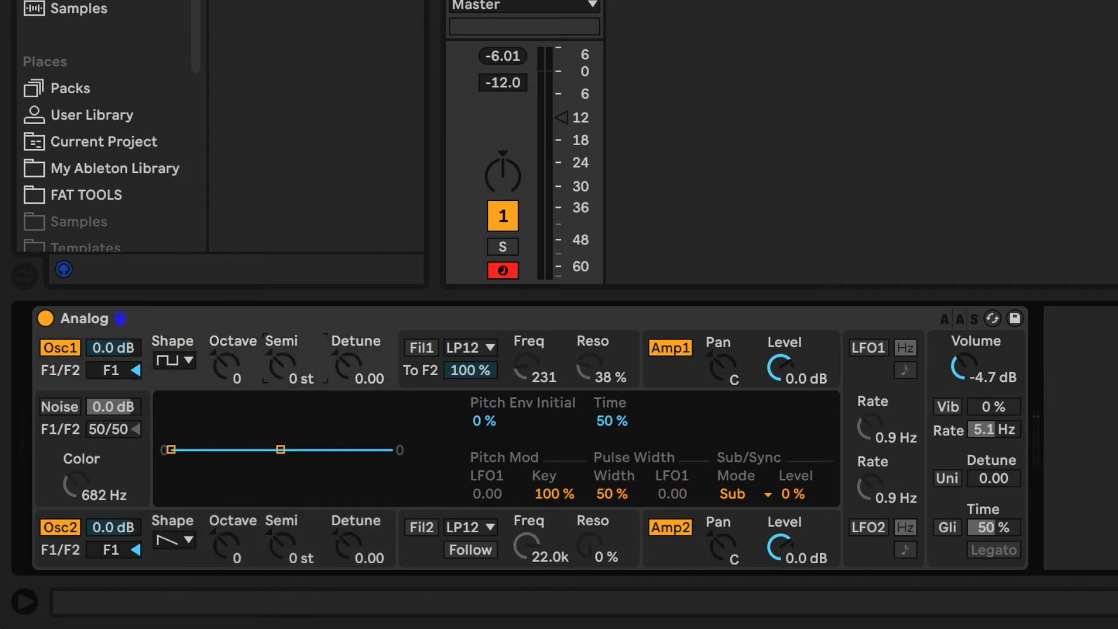
pyautogui.moveTo(286, 376); pyautogui.dragTo(285, 344)
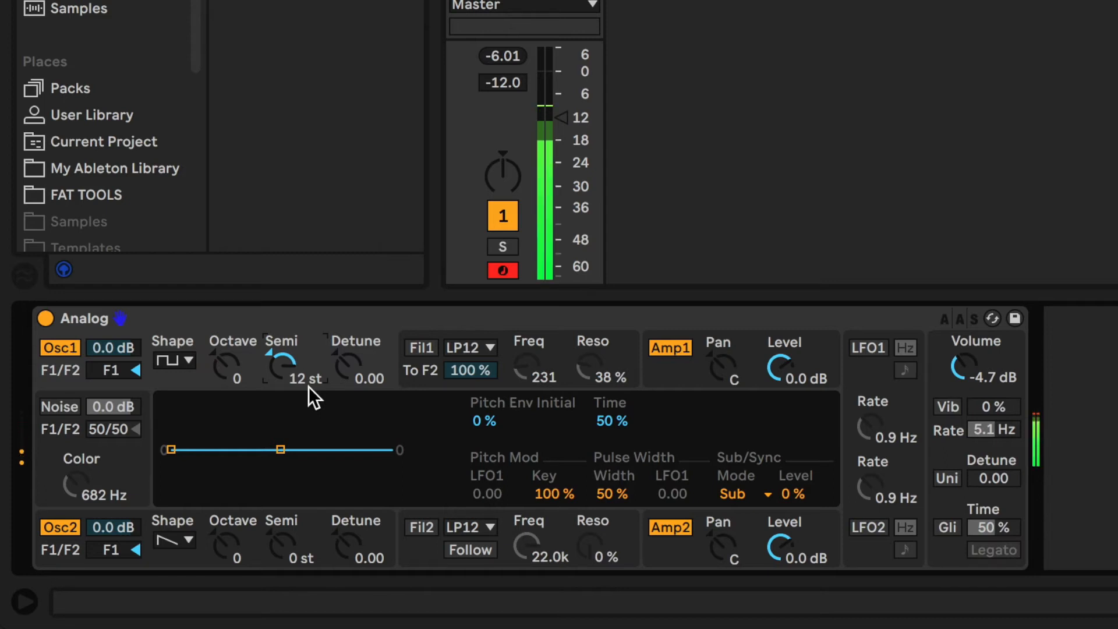
pyautogui.click(282, 548)
pyautogui.moveTo(282, 548); pyautogui.dragTo(282, 583)
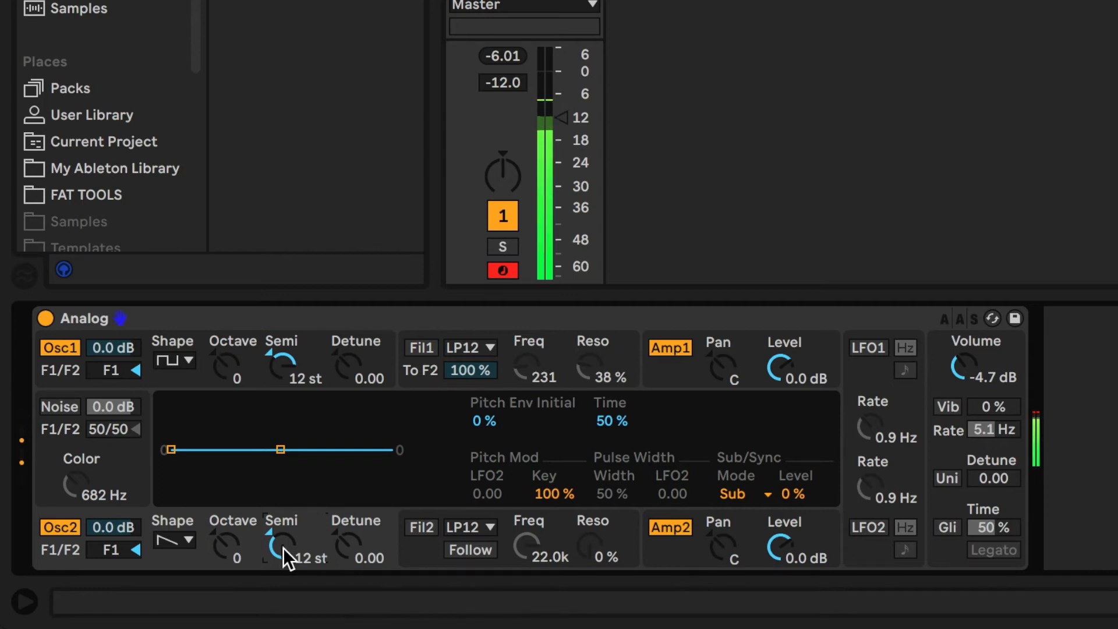
# - Return the semitone tuning of both oscillators to 0 st
pyautogui.moveTo(283, 547); pyautogui.dragTo(289, 520)
pyautogui.click(281, 373)
pyautogui.moveTo(282, 375); pyautogui.dragTo(282, 372)
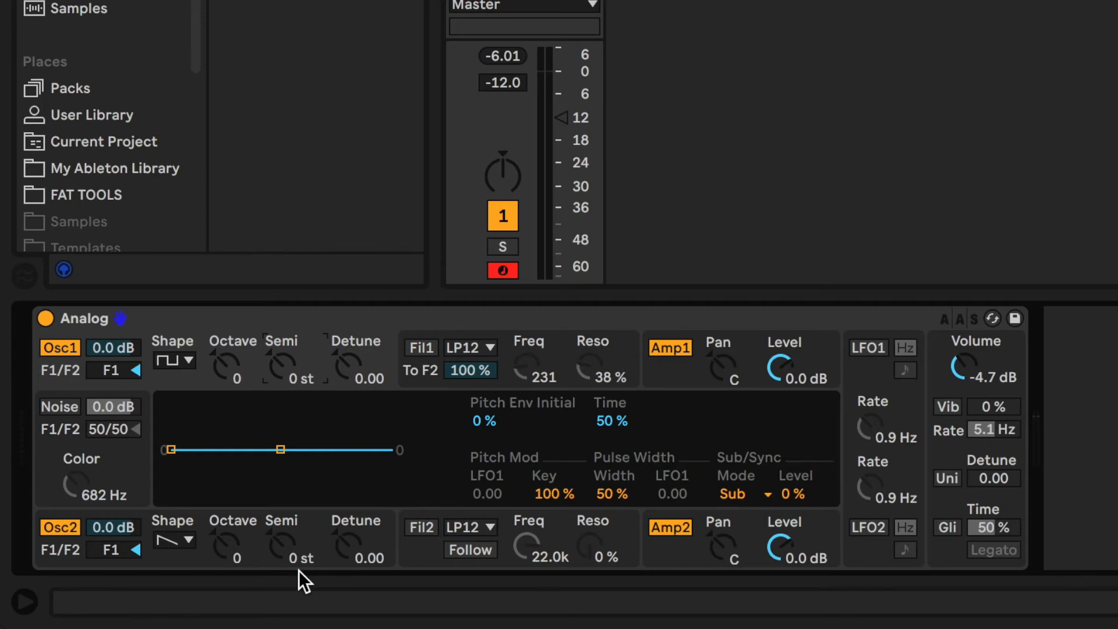
# - Try oscillator 2 at 7 semitones and reset its semitone tuning to 0 st
pyautogui.click(286, 556)
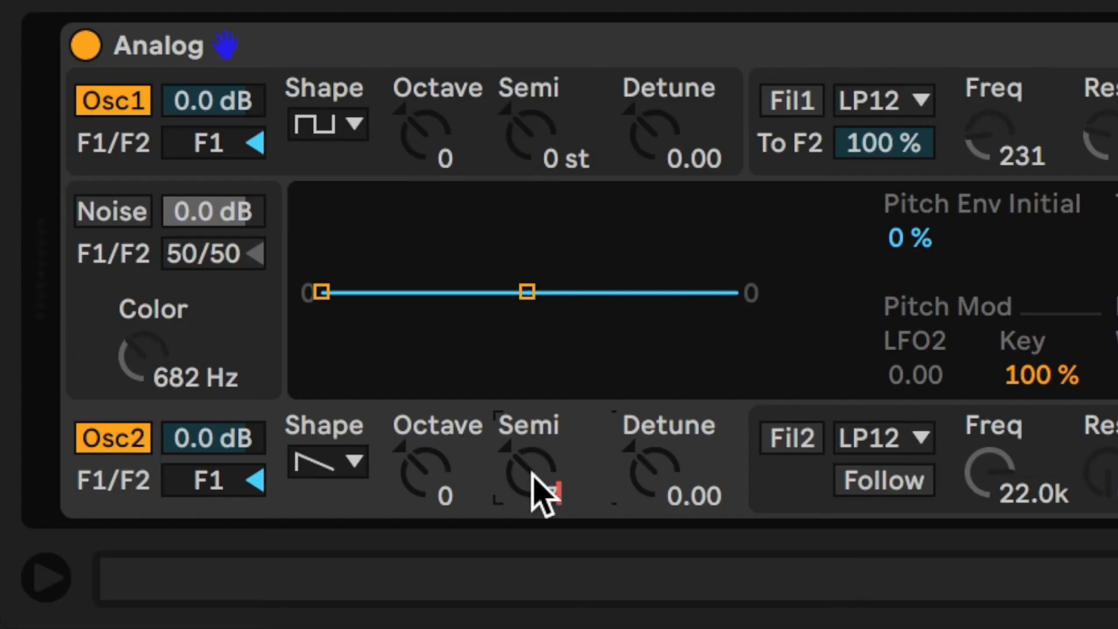
pyautogui.scroll(7, 531, 474)
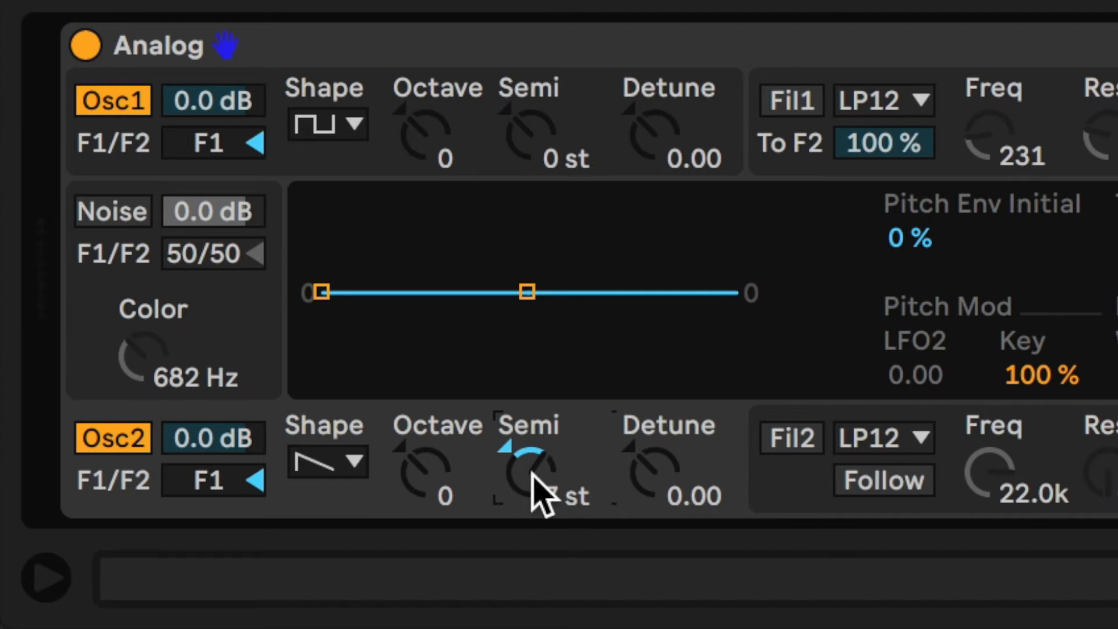
pyautogui.press('Delete')
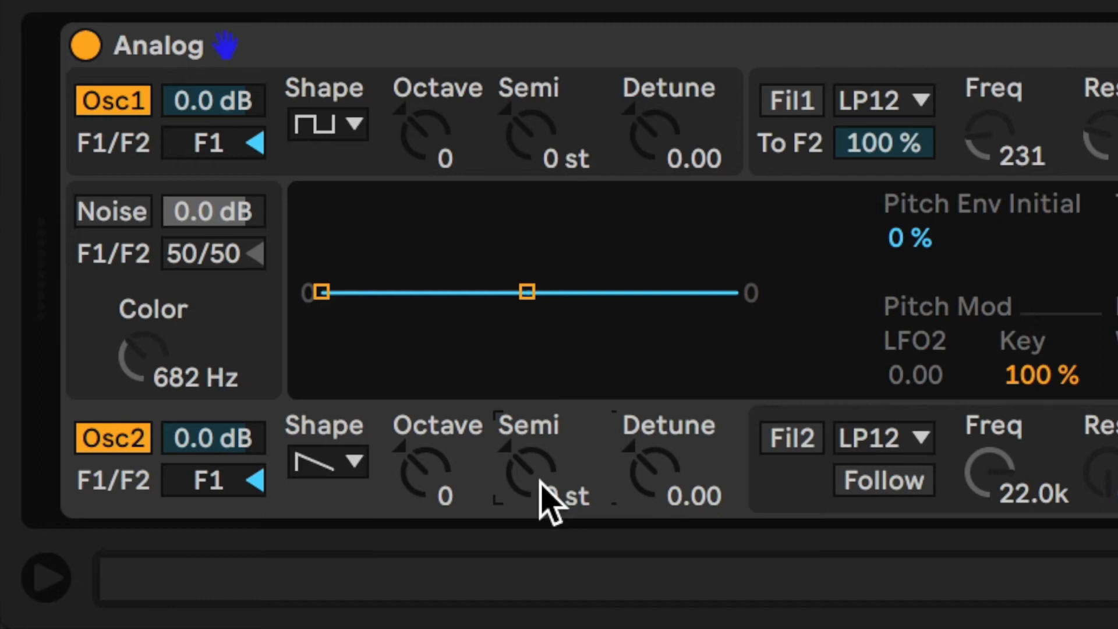
# - Compare oscillator 2 tuned to -5 st and 7 st, finishing with its semitones at -5 st
pyautogui.write('-5')
pyautogui.press('Return')
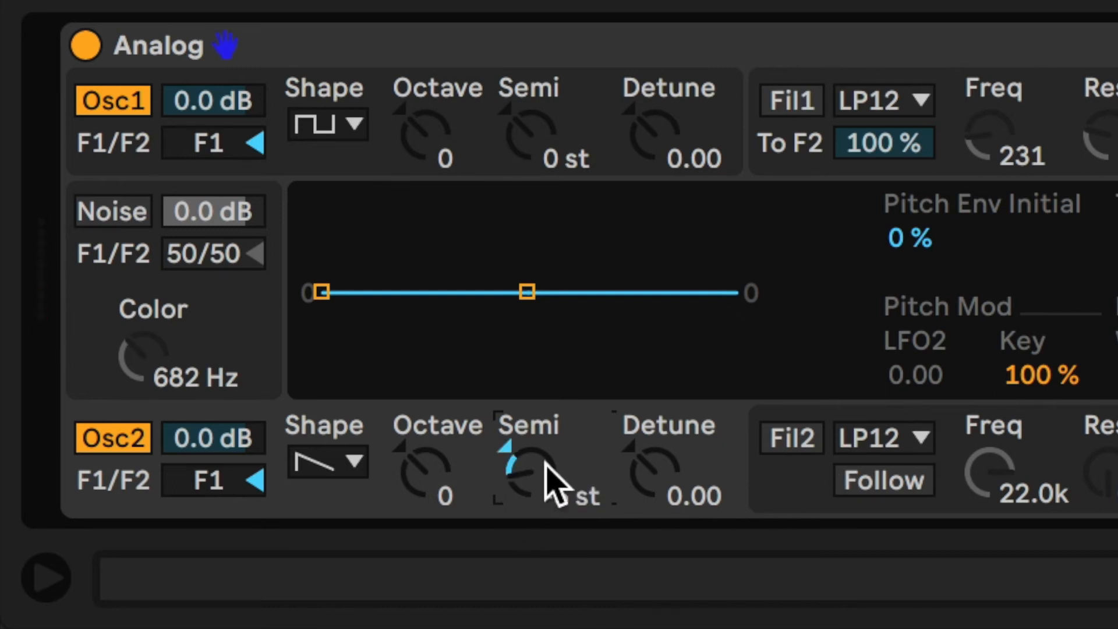
pyautogui.write('7')
pyautogui.press('Return')
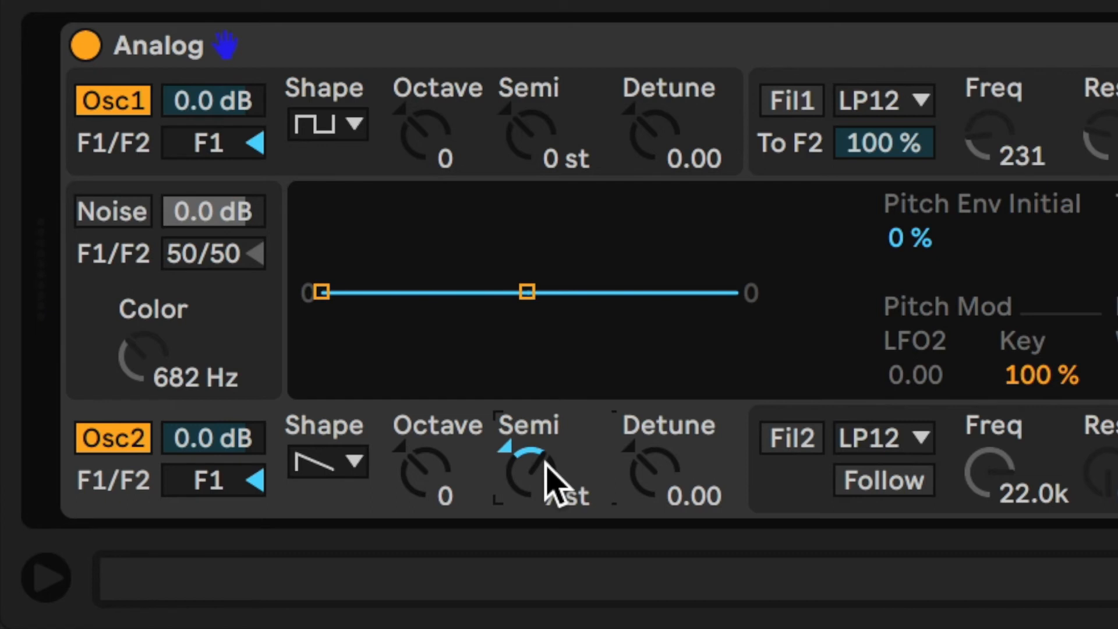
pyautogui.write('-5')
pyautogui.press('Return')
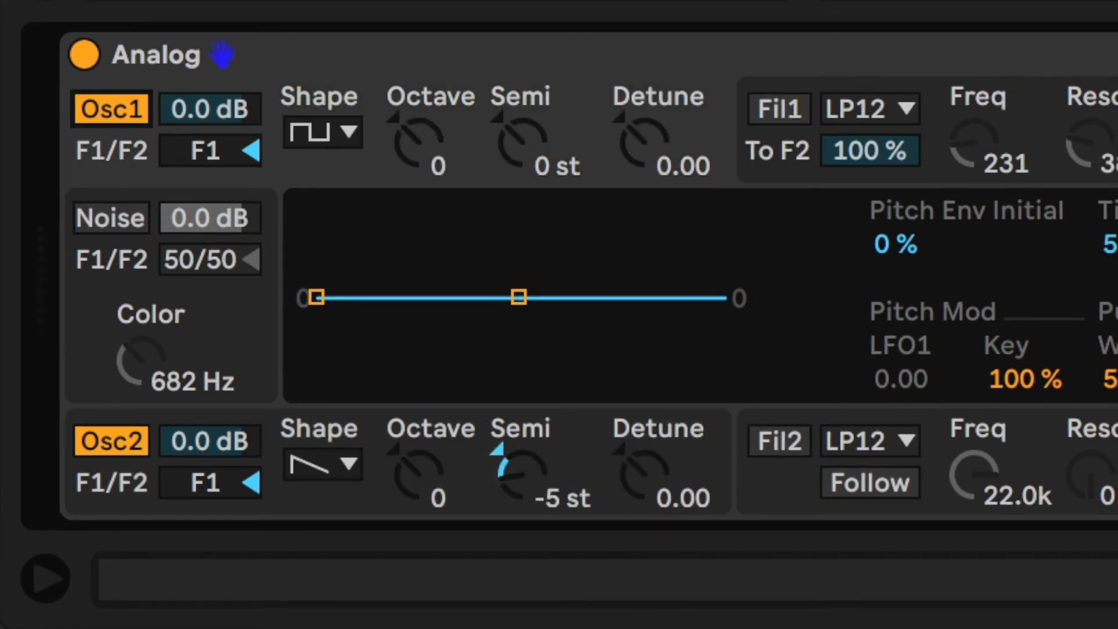
# - Switch oscillator 1 off and back on, and reset oscillator 2's semitone tuning to 0 st
pyautogui.click(112, 110)
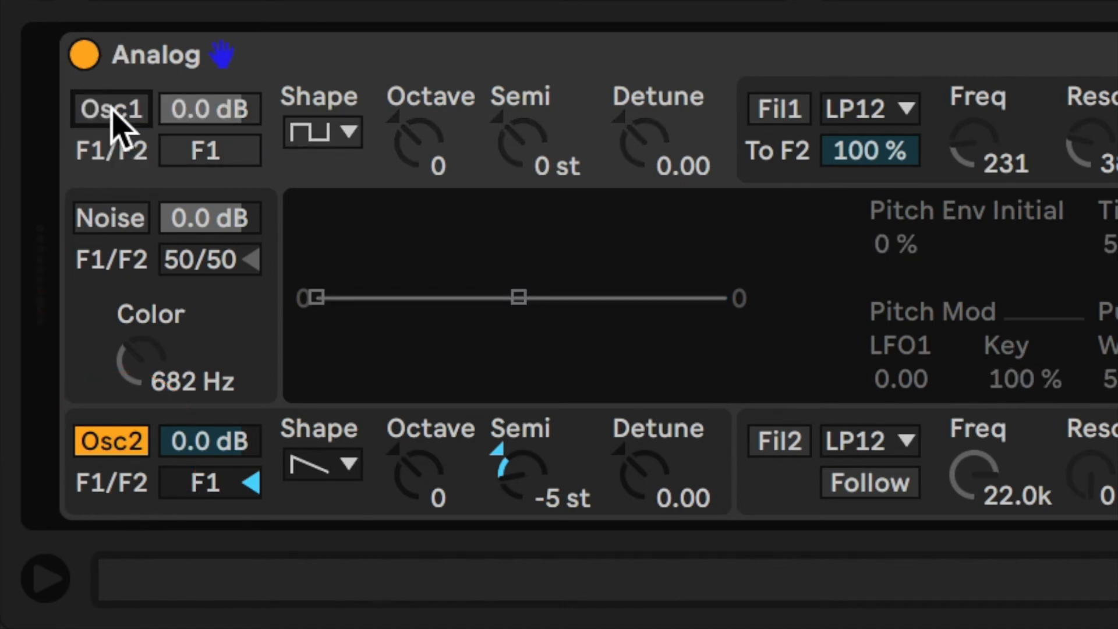
pyautogui.click(112, 110)
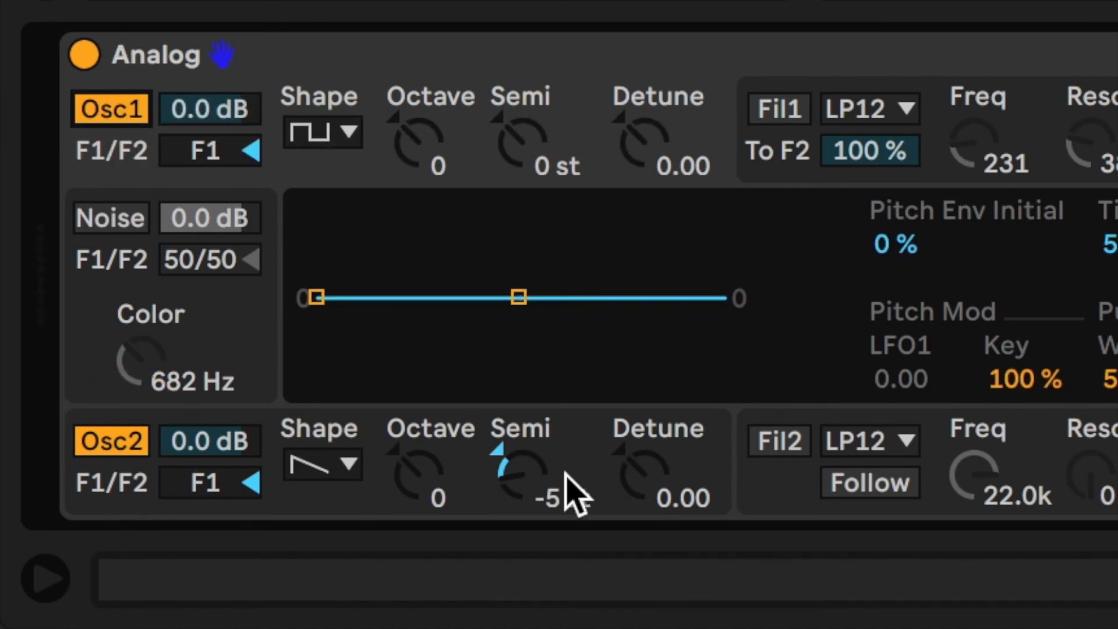
pyautogui.doubleClick(536, 473)
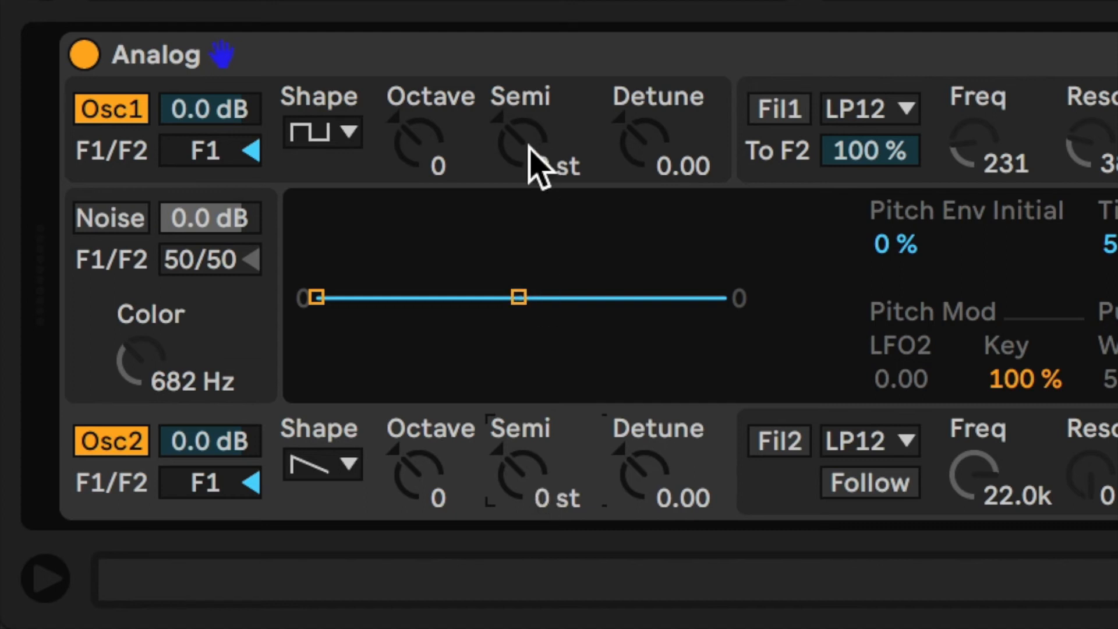
# - Try oscillator 1's semitone tuning at 5 st, and set it to -7 st
pyautogui.click(530, 147)
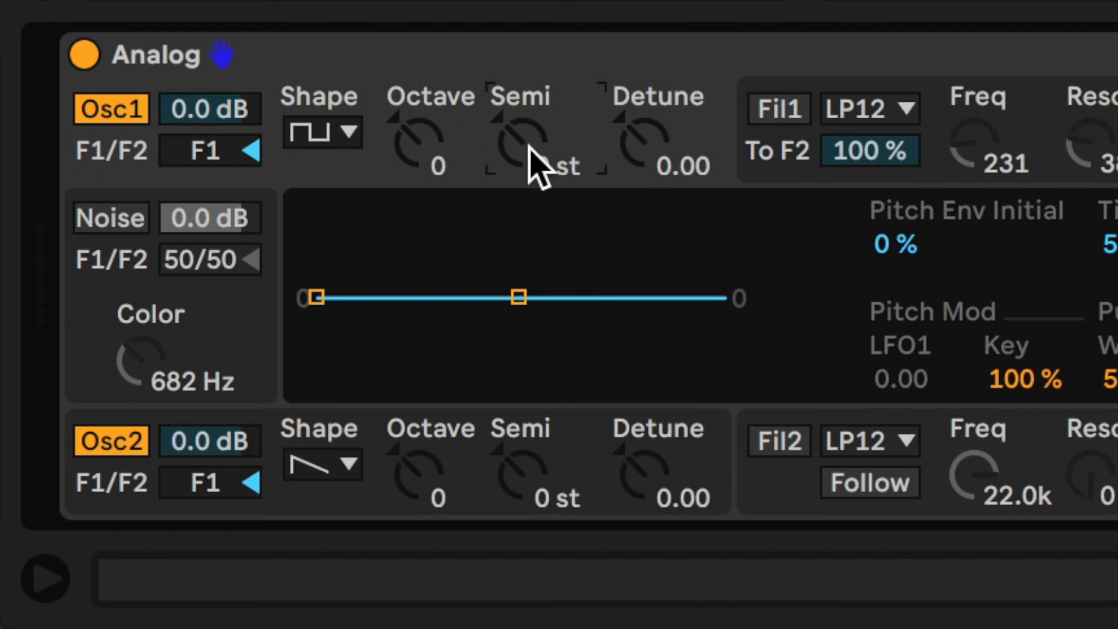
pyautogui.write('5')
pyautogui.press('Return')
pyautogui.write('-7')
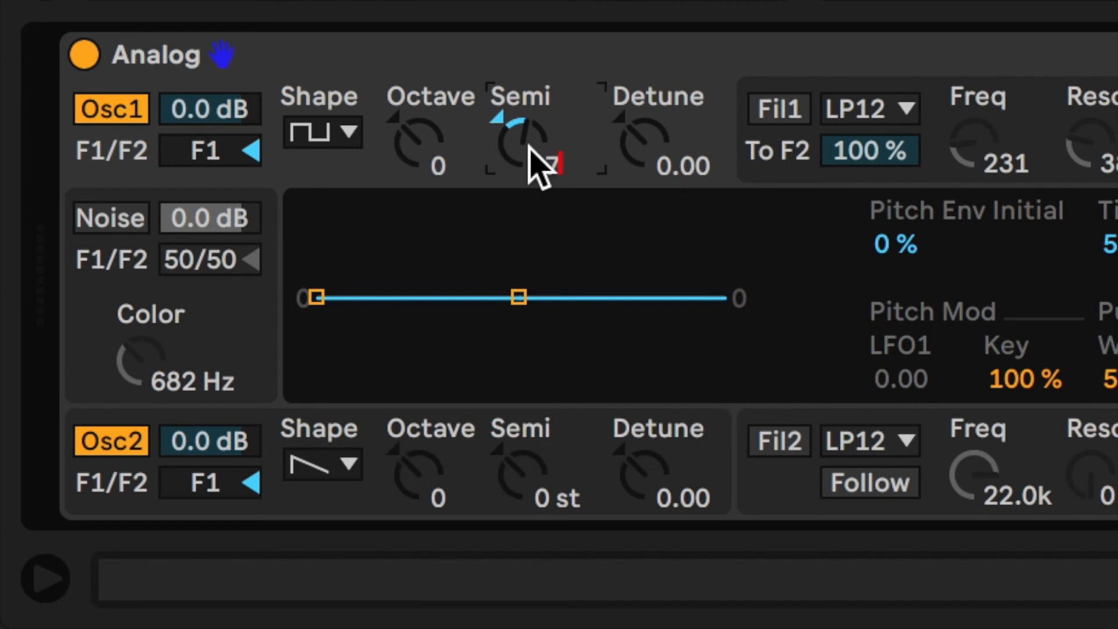
pyautogui.press('Return')
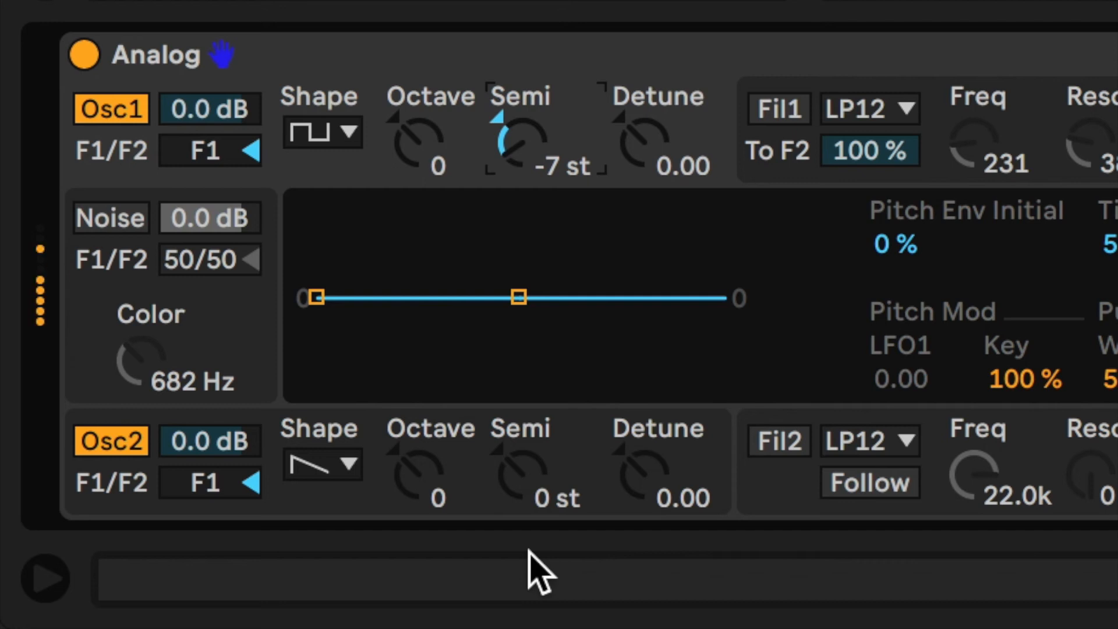
# - Reset oscillator 1's semitone tuning to 0 st
pyautogui.click(404, 55)
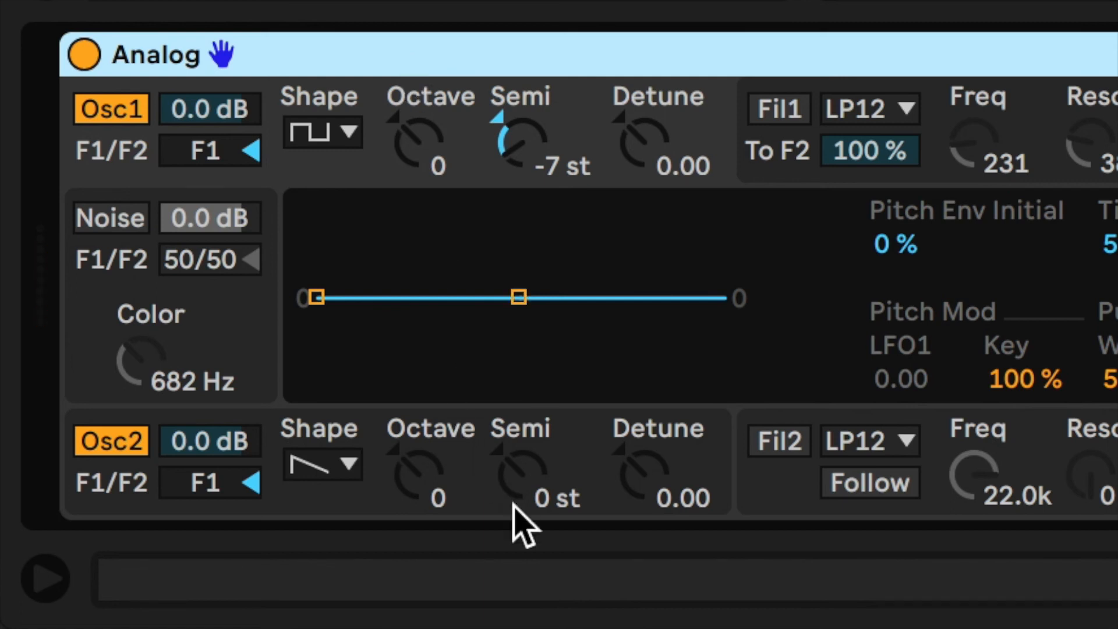
pyautogui.click(523, 160)
pyautogui.press('Delete')
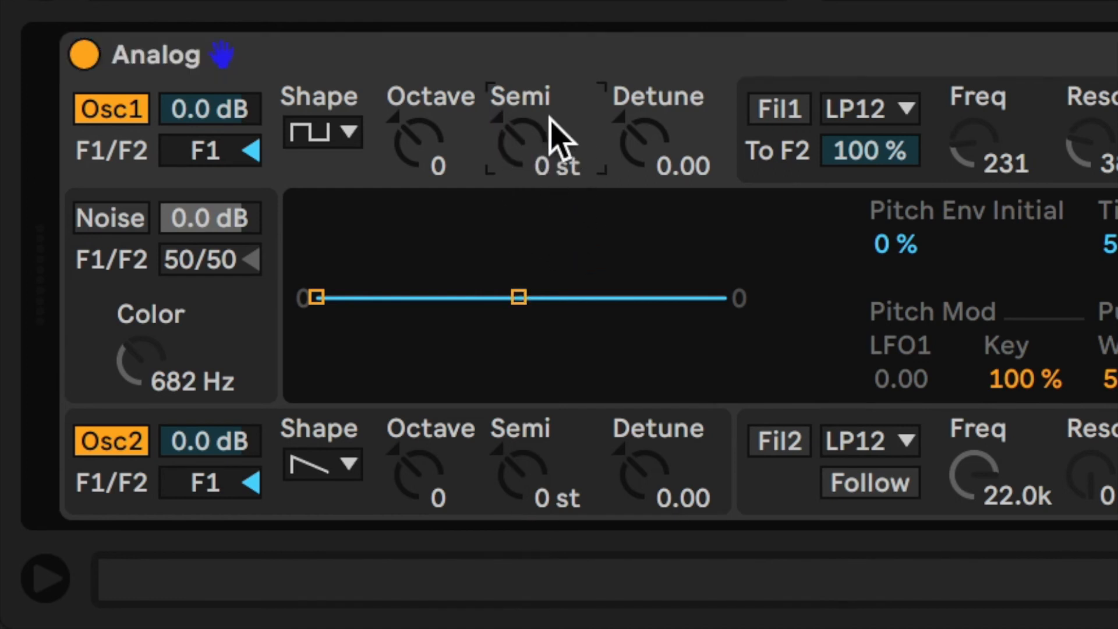
# - Try oscillator 2's semitone tuning at 7 st and clear it back to 0 st
pyautogui.click(522, 485)
pyautogui.write('7')
pyautogui.press('Return')
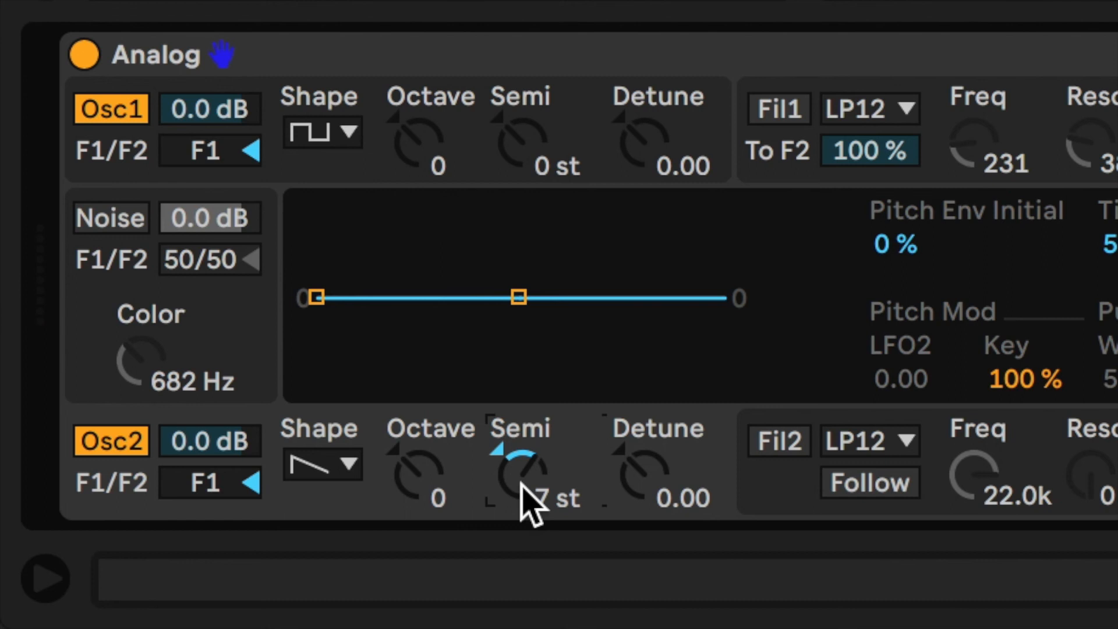
pyautogui.press('Delete')
# - Tune oscillator 1 to -12 st and oscillator 2 to 7 st
pyautogui.click(536, 156)
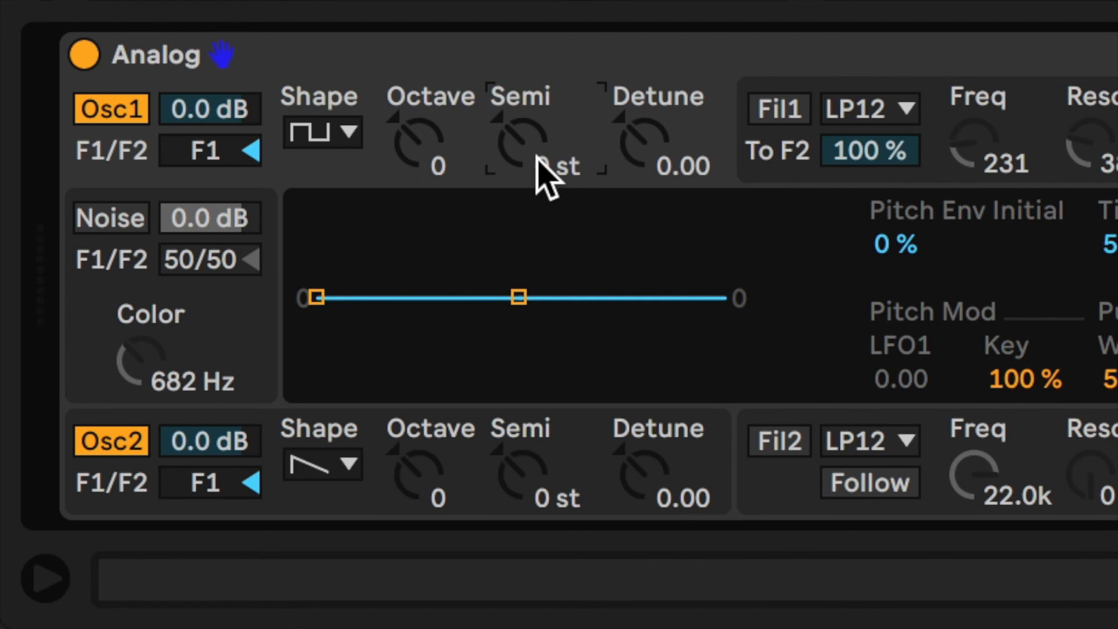
pyautogui.moveTo(536, 156); pyautogui.dragTo(537, 216)
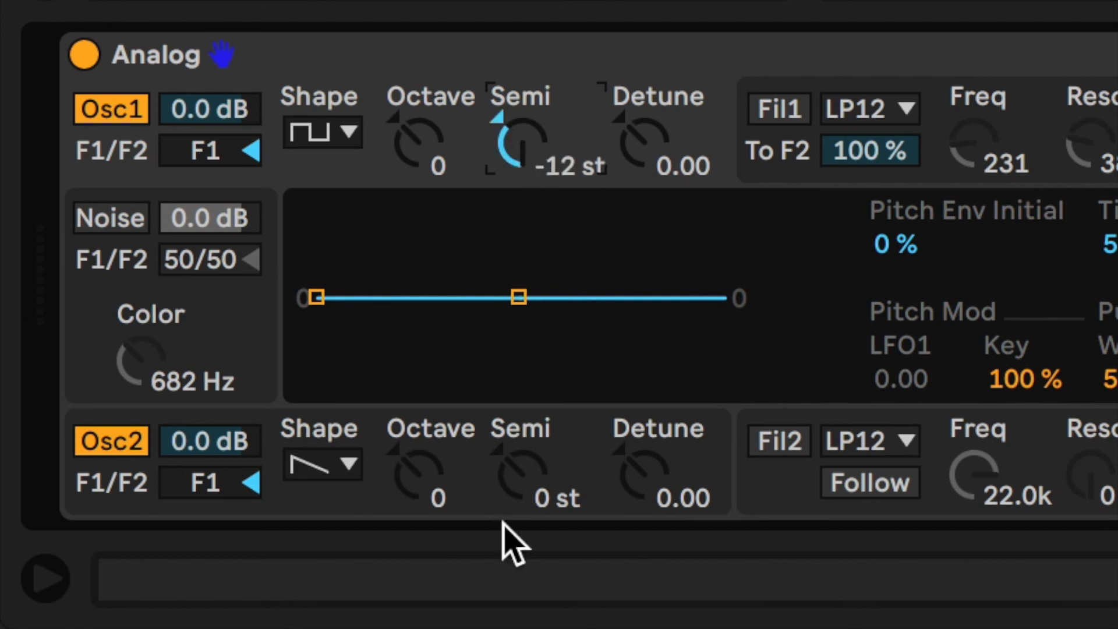
pyautogui.click(537, 506)
pyautogui.moveTo(530, 488); pyautogui.dragTo(530, 481)
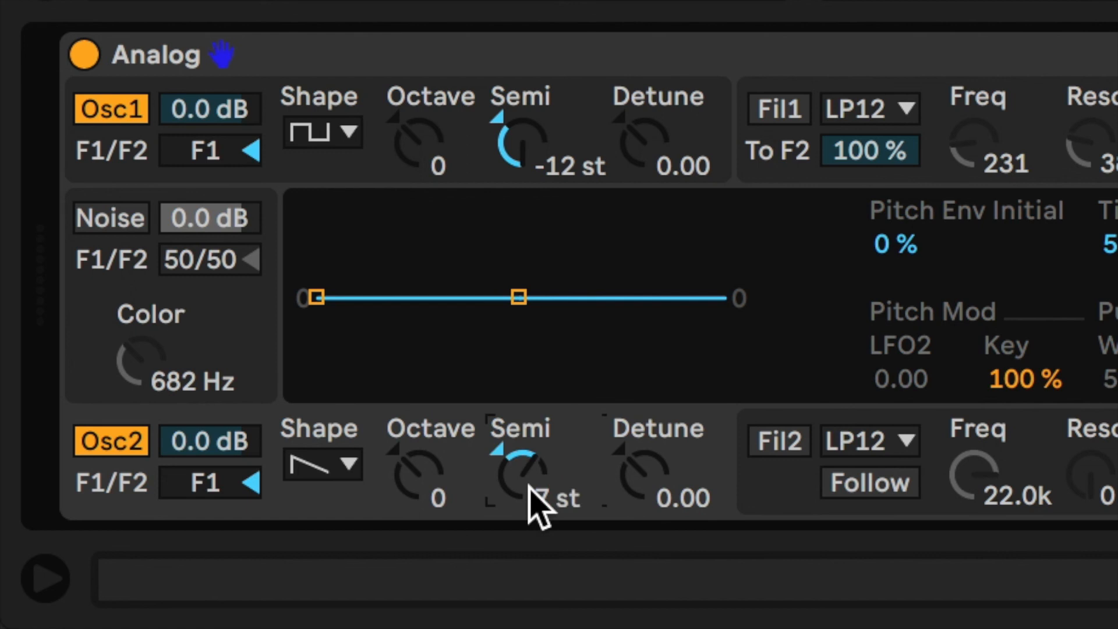